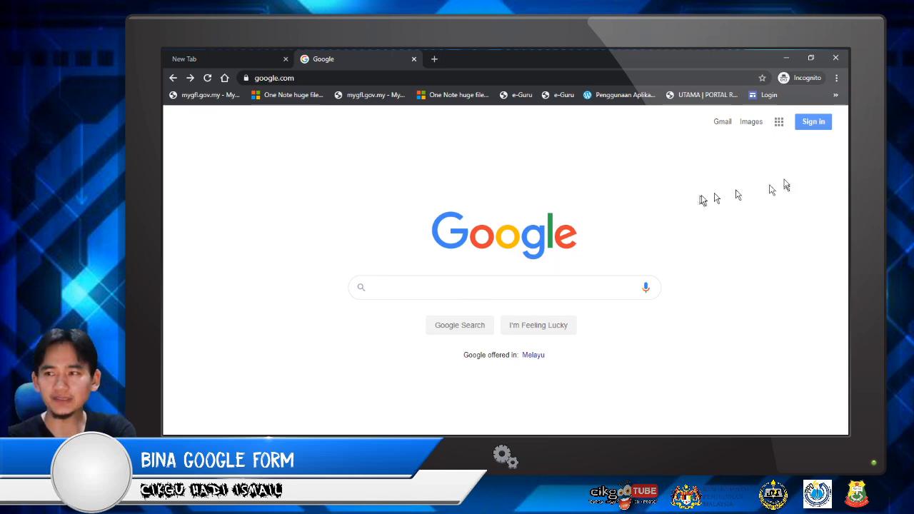
# - Sign in to Google with the account's e-mail address and password
pyautogui.click(814, 122)
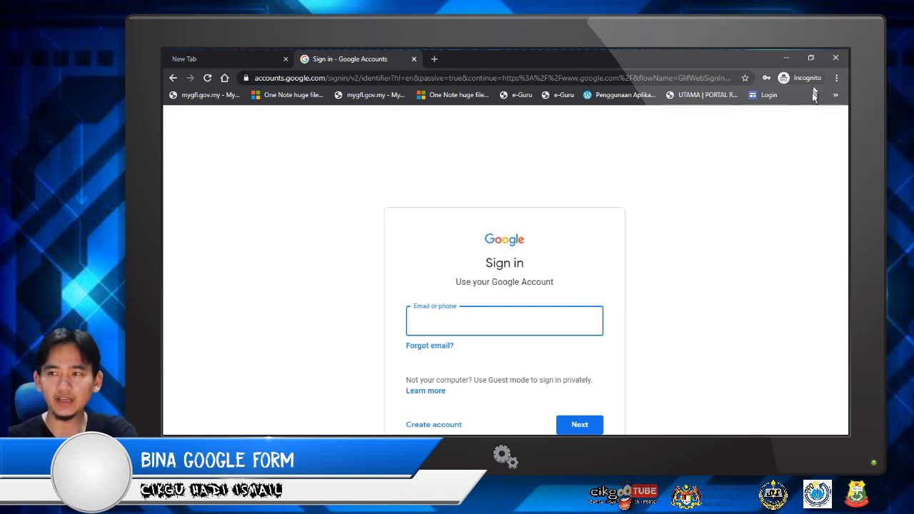
pyautogui.click(449, 320)
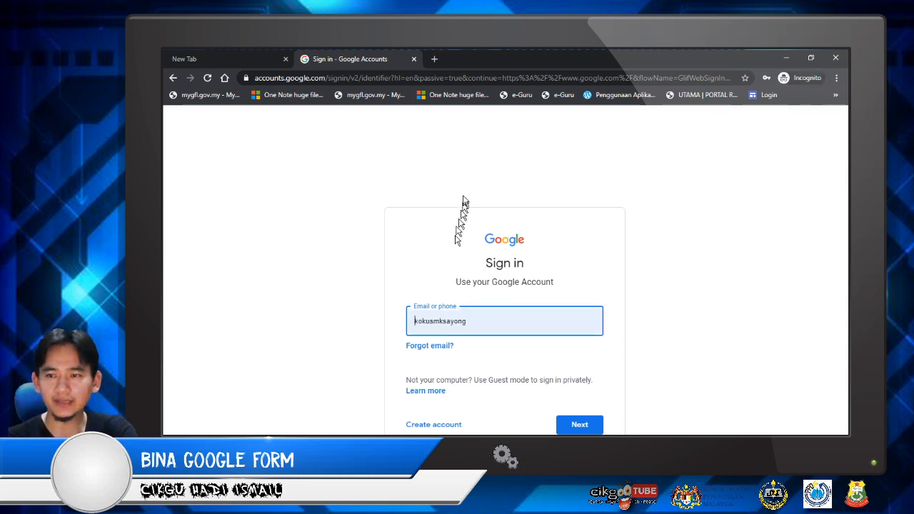
pyautogui.click(460, 143)
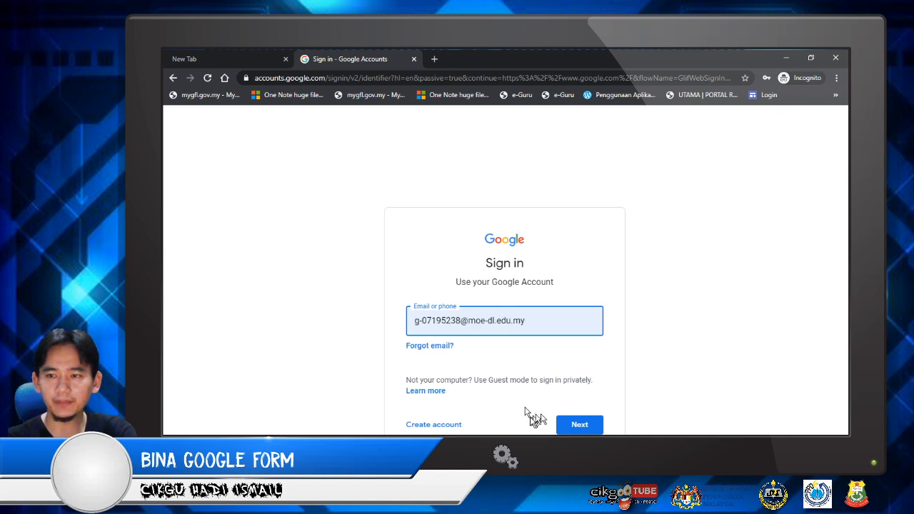
pyautogui.click(579, 425)
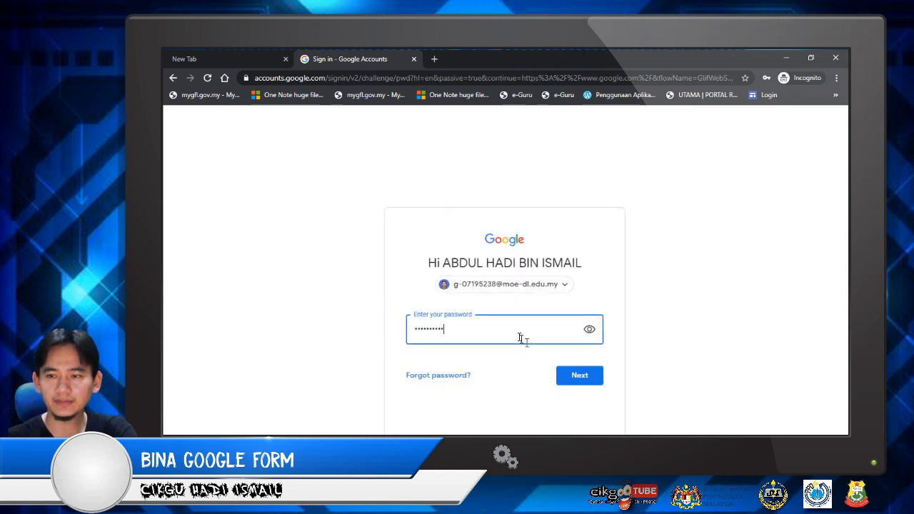
pyautogui.click(575, 380)
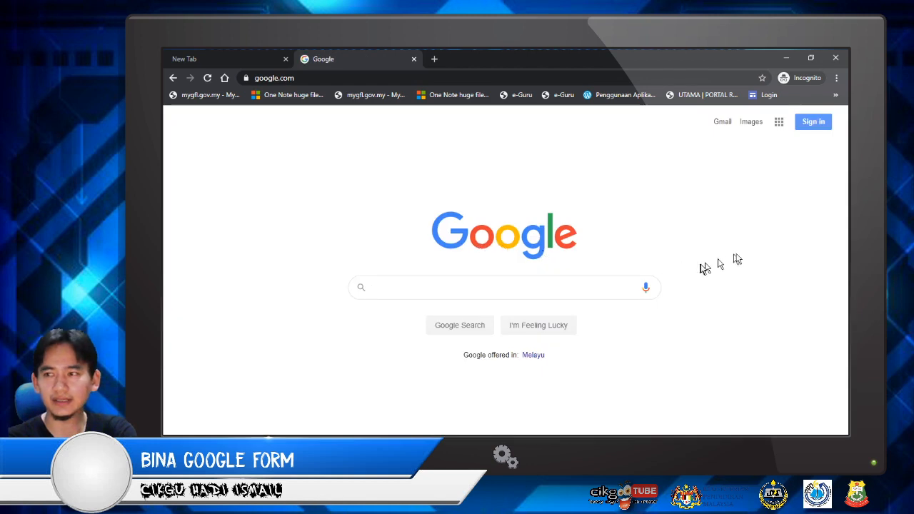
pyautogui.click(813, 123)
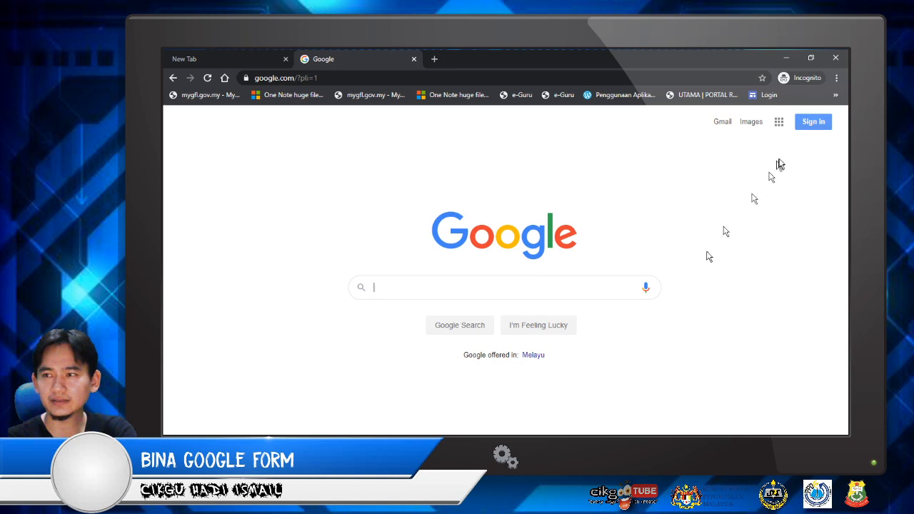
pyautogui.click(811, 127)
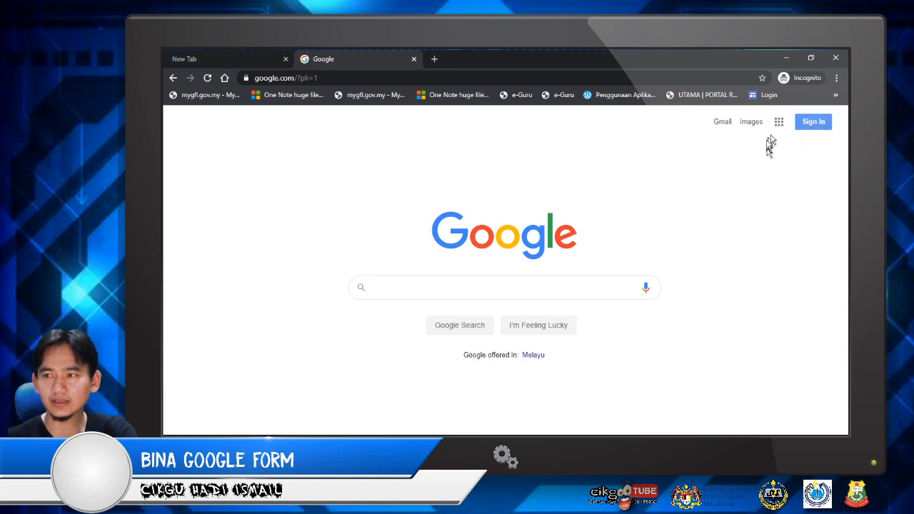
# - Open Google Drive from Google's list of apps
pyautogui.click(779, 127)
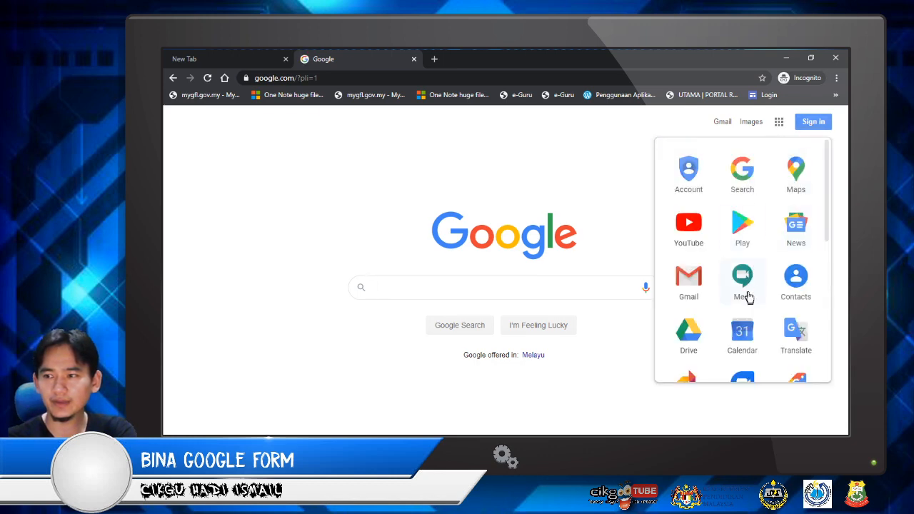
pyautogui.scroll(-1, 747, 295)
pyautogui.click(688, 280)
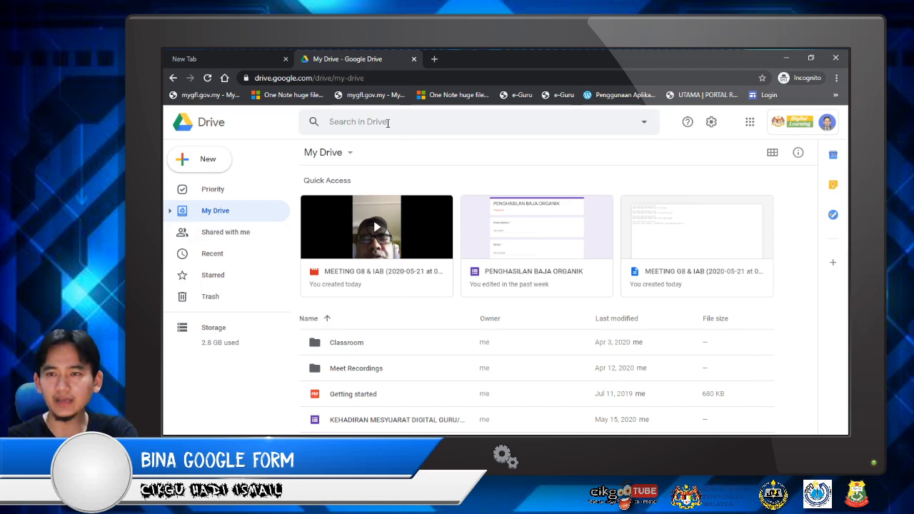
pyautogui.click(750, 123)
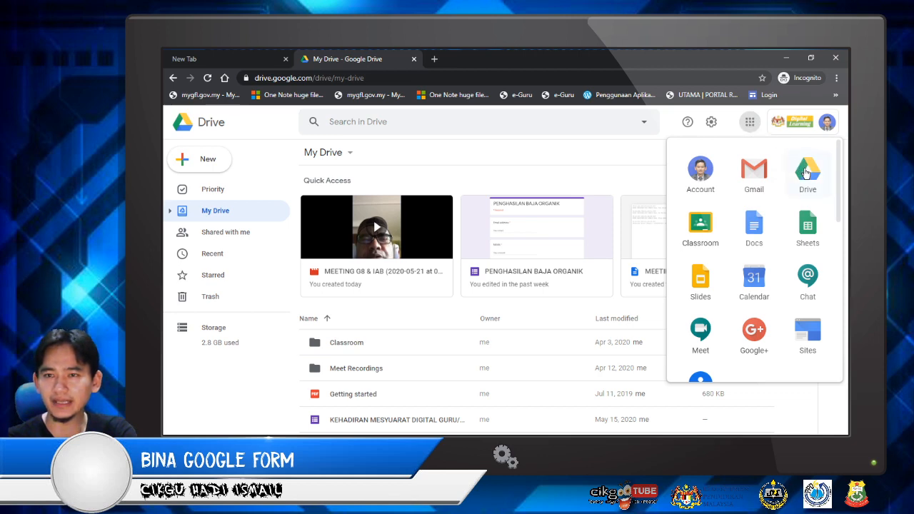
pyautogui.click(418, 147)
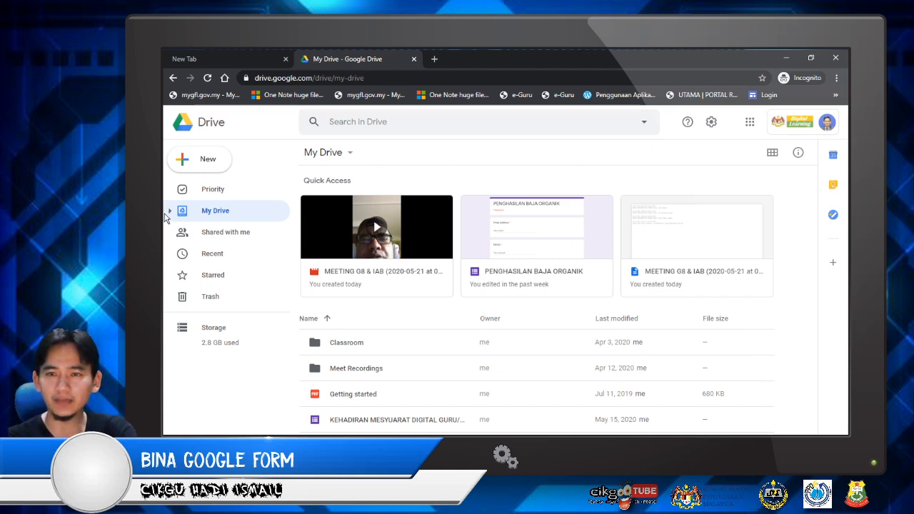
# - Create a new blank Google Form in My Drive
pyautogui.click(183, 163)
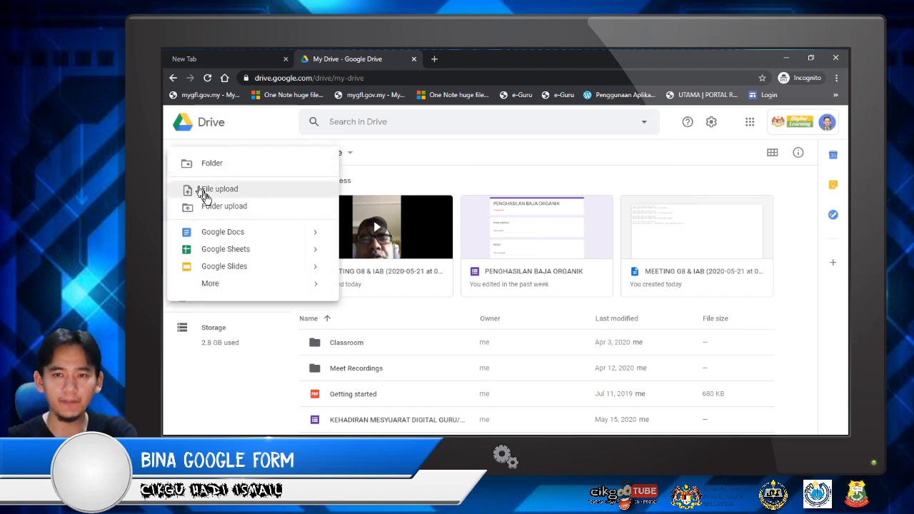
pyautogui.moveTo(267, 285)
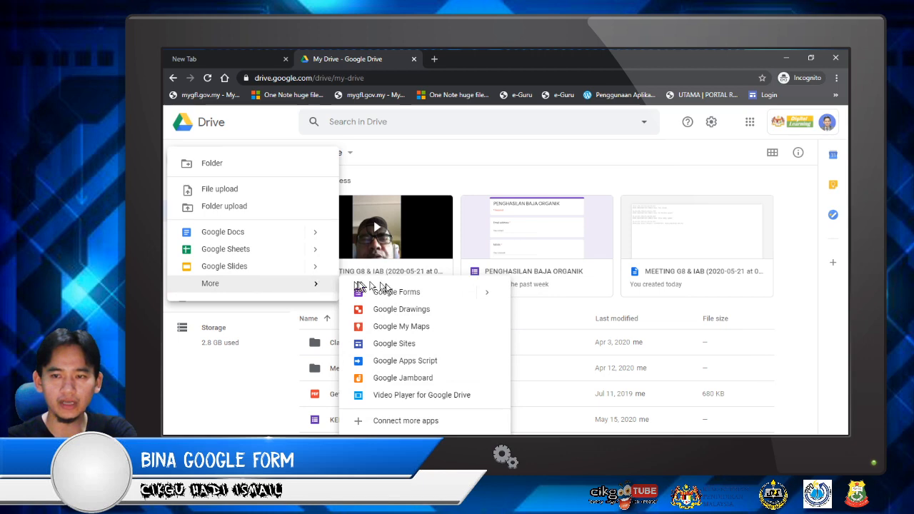
pyautogui.moveTo(488, 293)
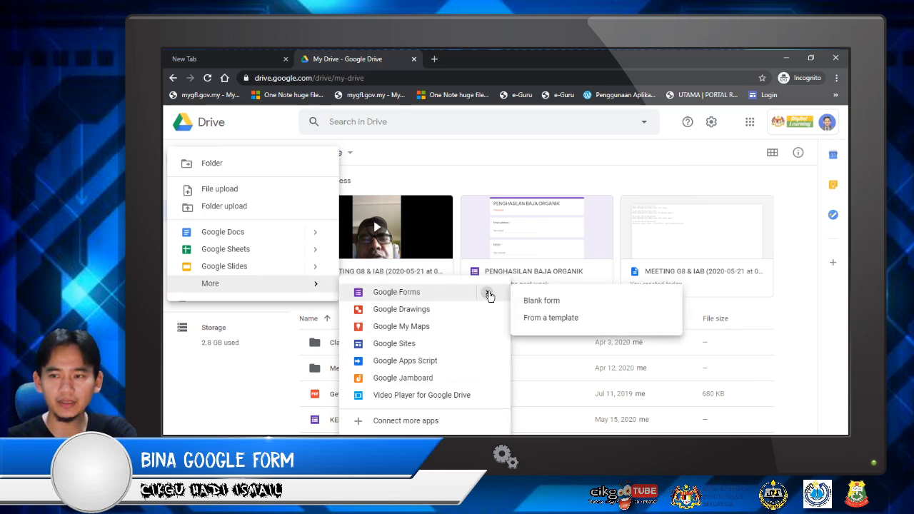
pyautogui.click(543, 301)
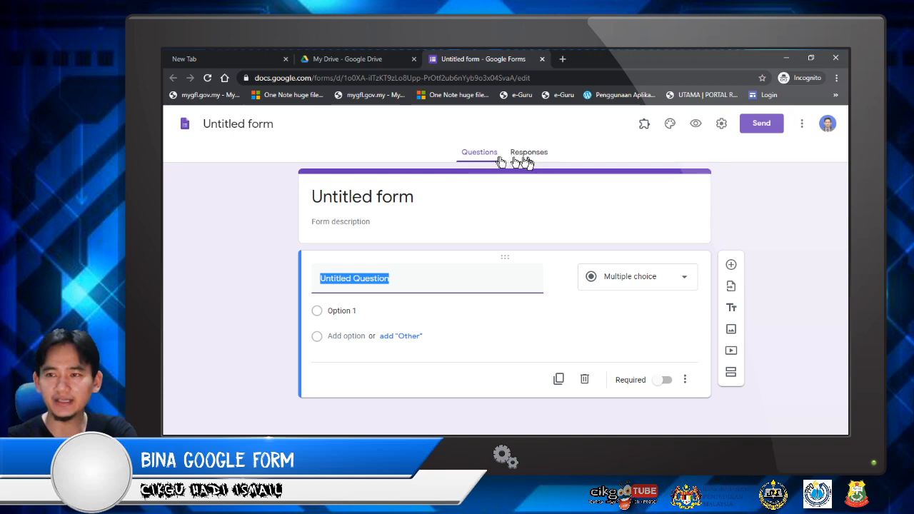
# - Set the form's header to the dark blue light-streak image from the Work and School themes
pyautogui.click(670, 126)
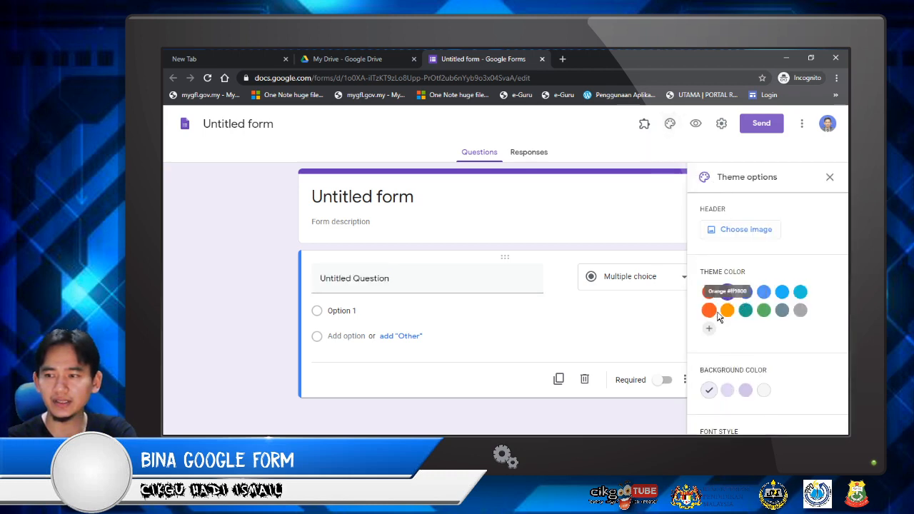
pyautogui.click(744, 228)
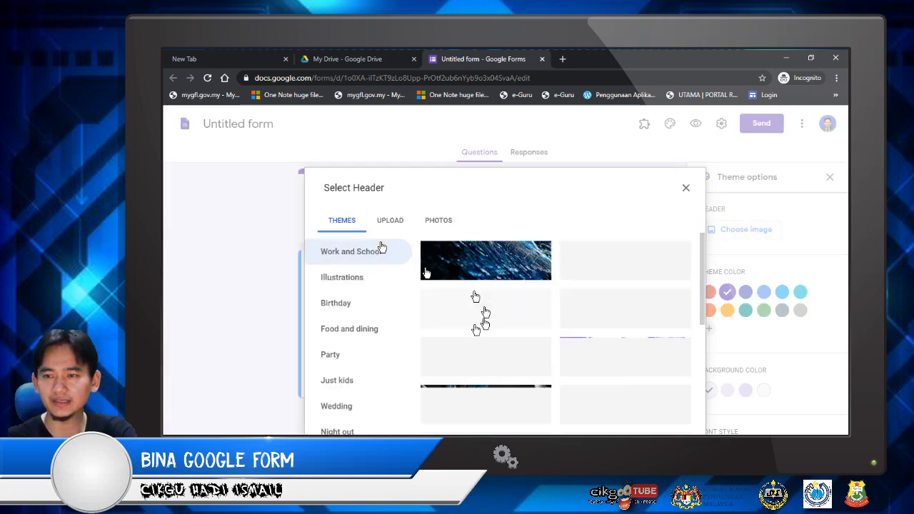
pyautogui.click(512, 260)
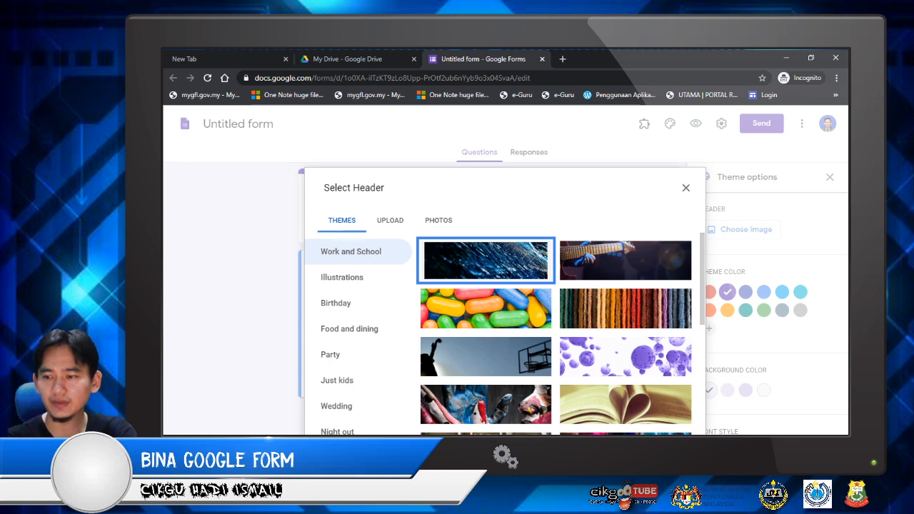
pyautogui.click(685, 187)
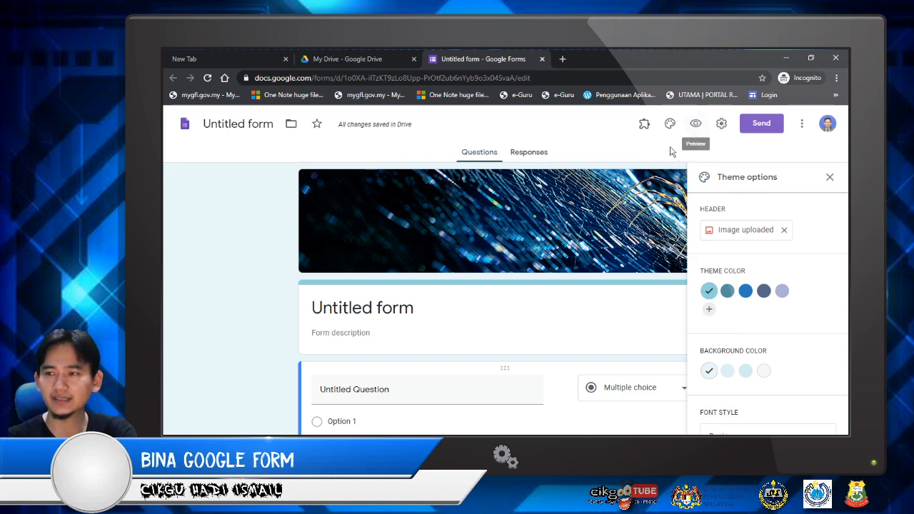
# - Remove the form's restriction to Ministry Of Education Malaysia users, check the presentation and quiz options, and save the settings
pyautogui.click(722, 124)
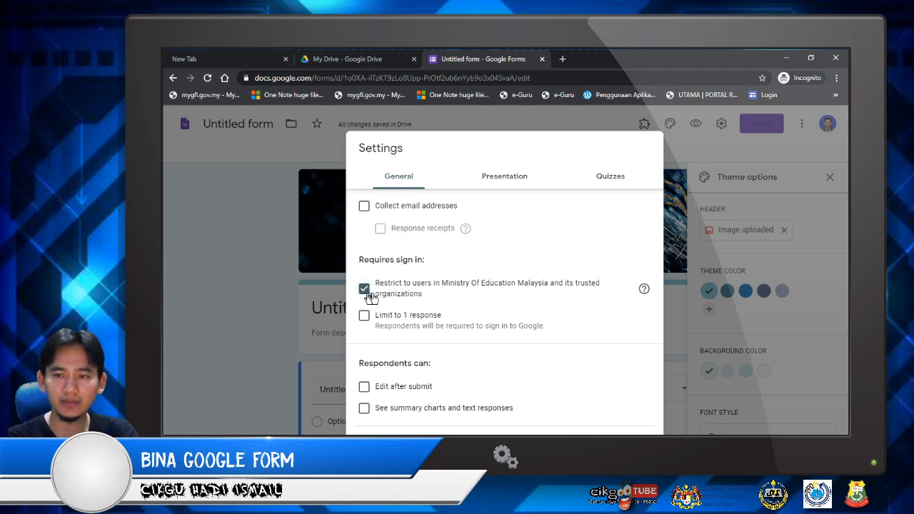
pyautogui.click(364, 289)
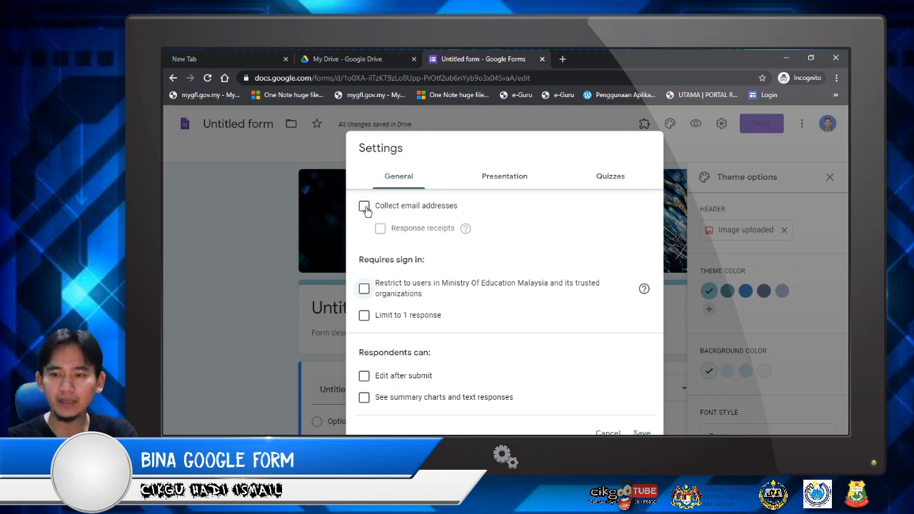
pyautogui.click(510, 180)
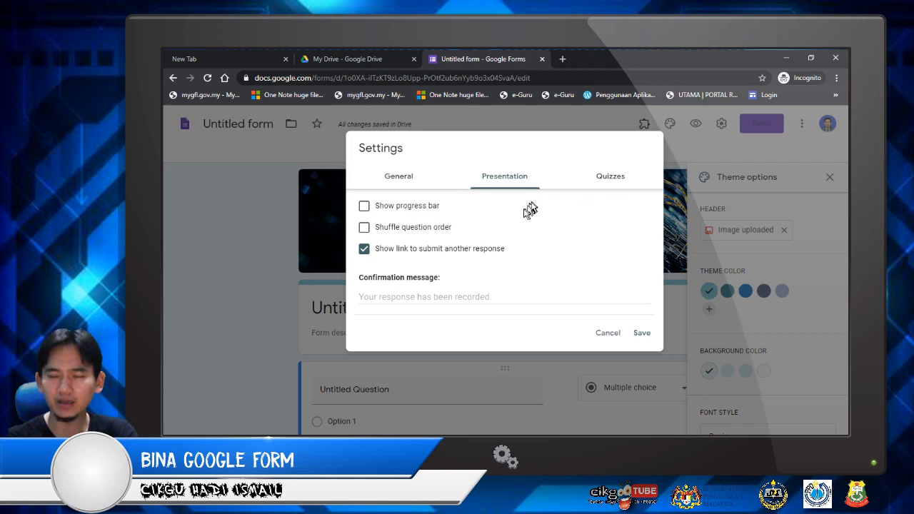
pyautogui.click(609, 181)
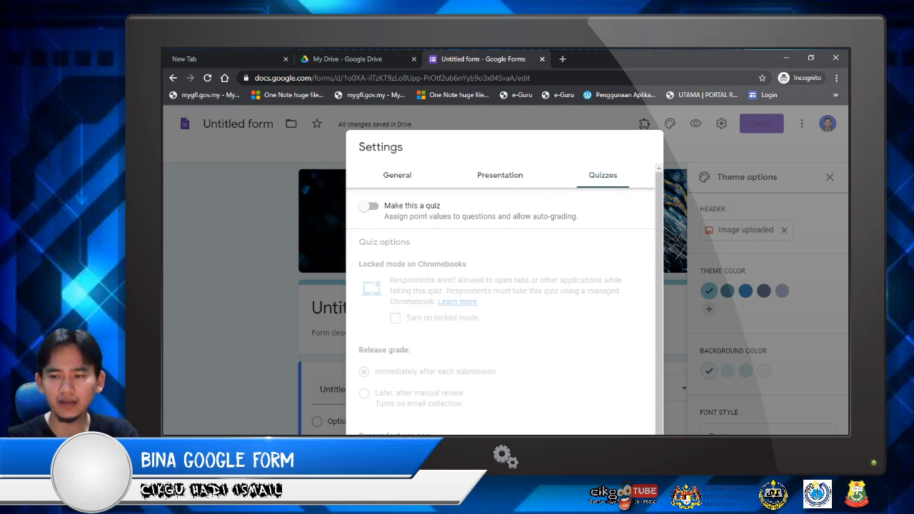
pyautogui.click(637, 451)
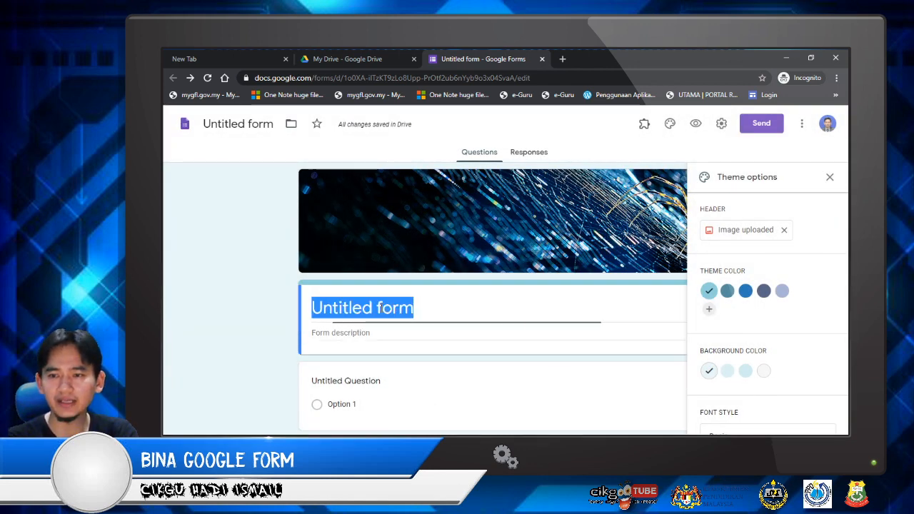
# - Title the form "LAPORAN PEMBELAJARAN SEMASA PKP"
pyautogui.click(383, 308)
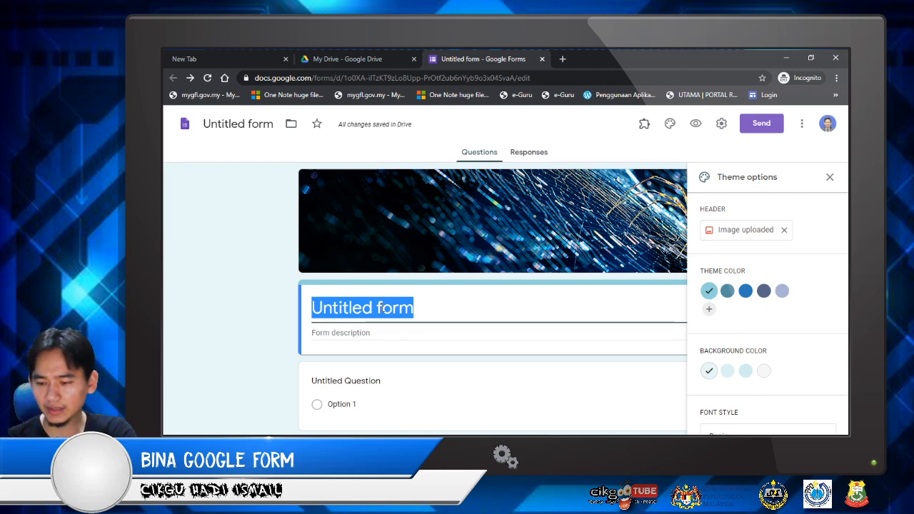
pyautogui.write('LAPORAN ')
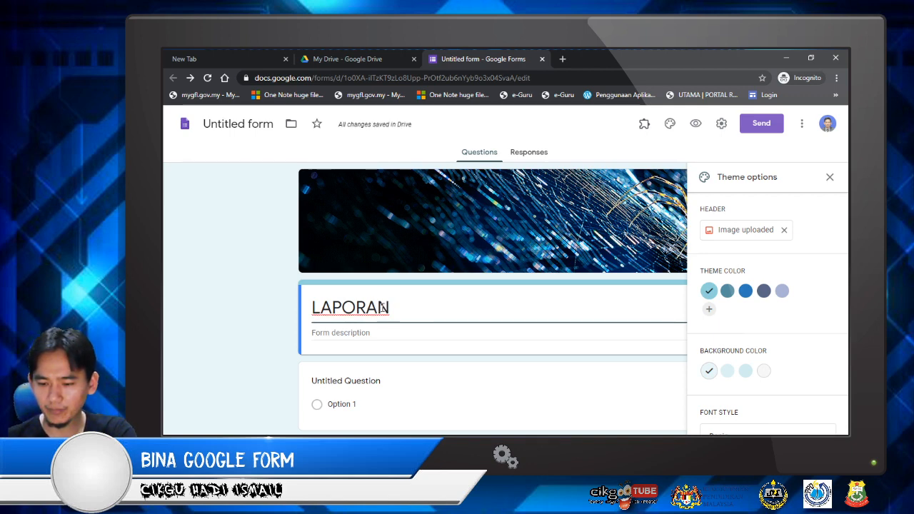
pyautogui.write('PEMBELAJARAN SEM')
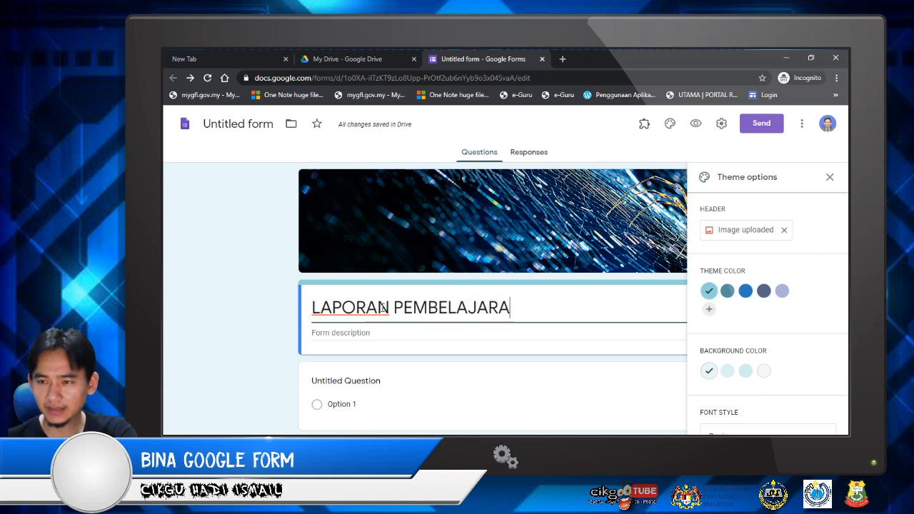
pyautogui.write('ASA PKPO')
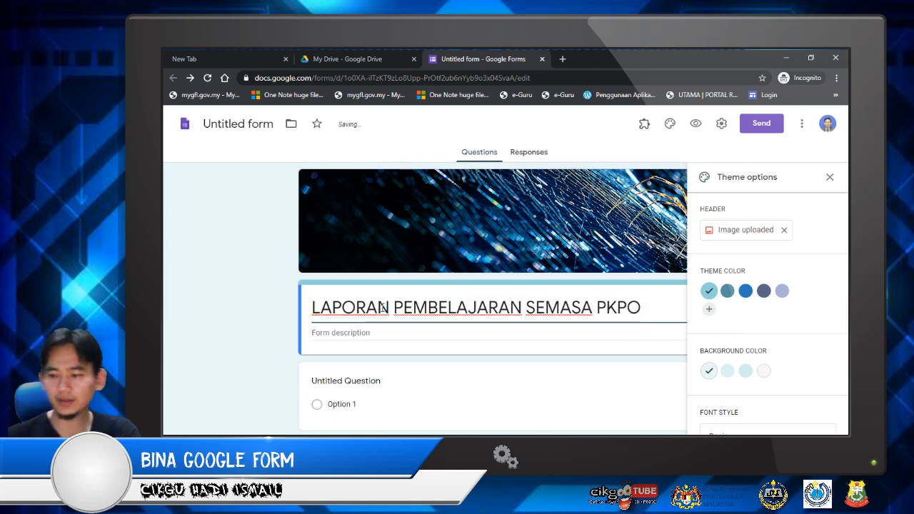
pyautogui.press('BackSpace')
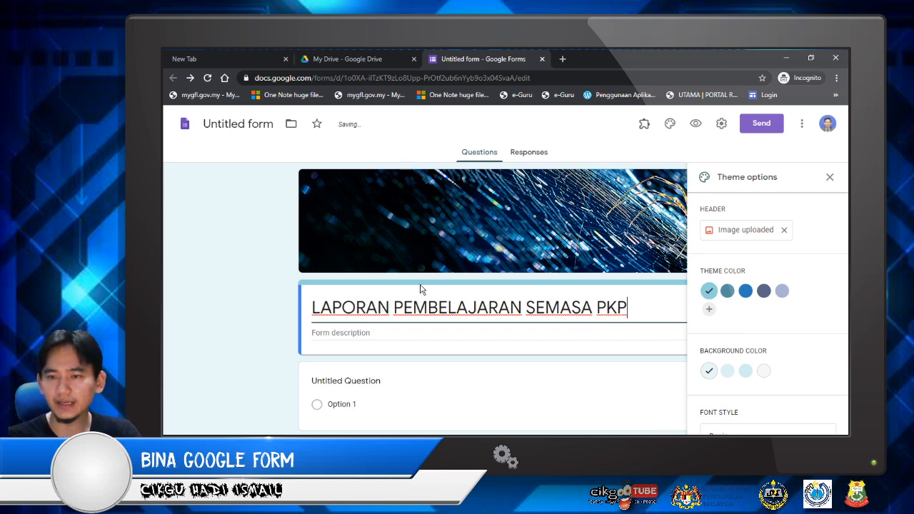
# - Enter the form description "TUJUAN LAPORAN INI UNTUK MENUNJUKKAN BILANGAN PELAJAR YANG MENGIKUTI SESI PEMBELAJARAN." and close the theme options
pyautogui.click(374, 336)
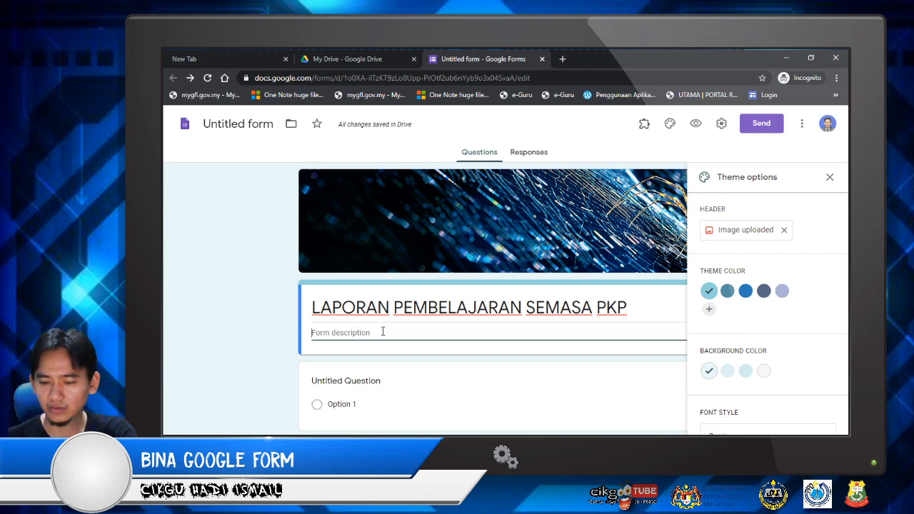
pyautogui.write('TUJUAN ')
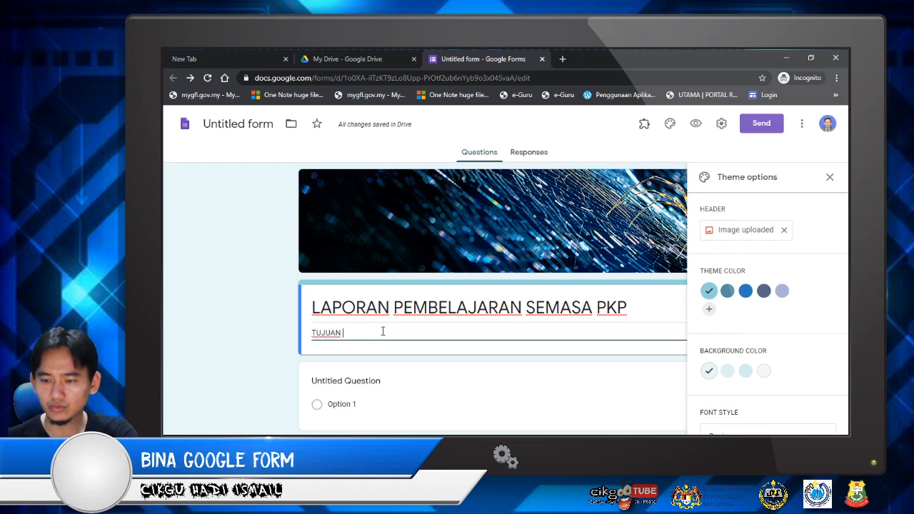
pyautogui.write('LAPORAMN')
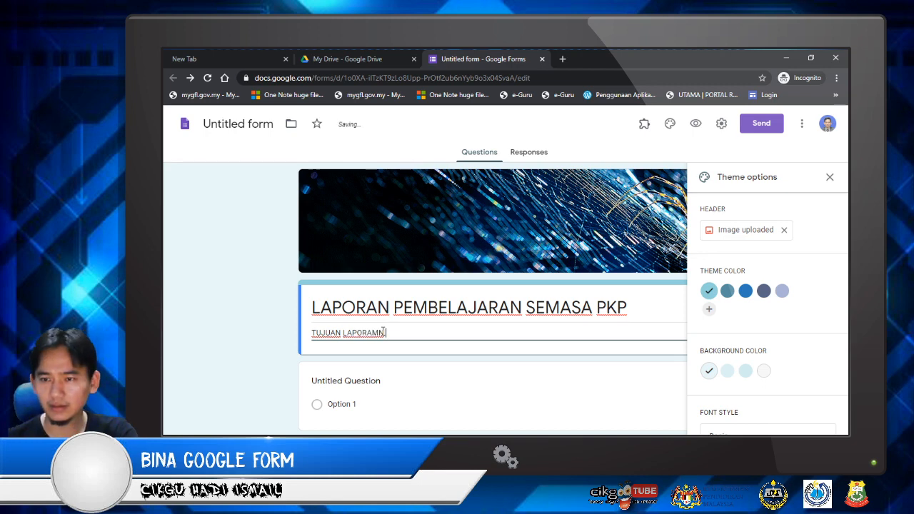
pyautogui.press('BackSpace')
pyautogui.press('BackSpace')
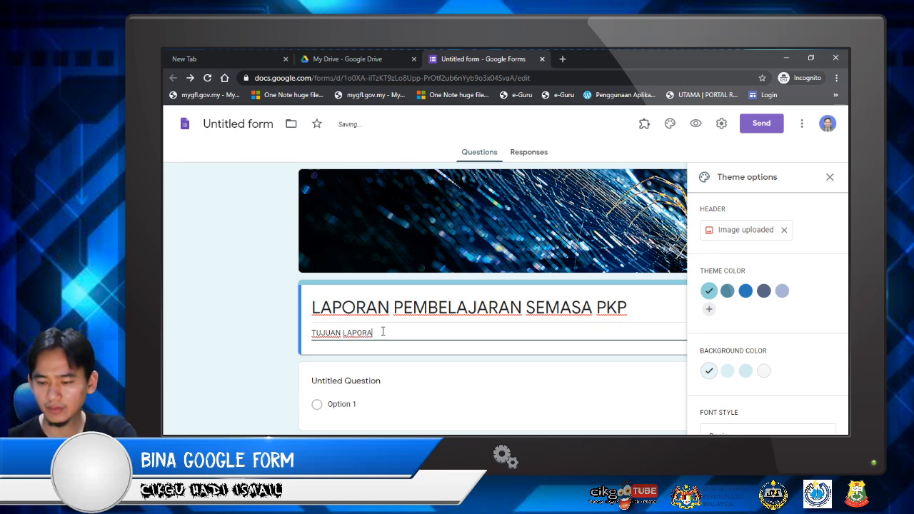
pyautogui.write('N INI UNTUK')
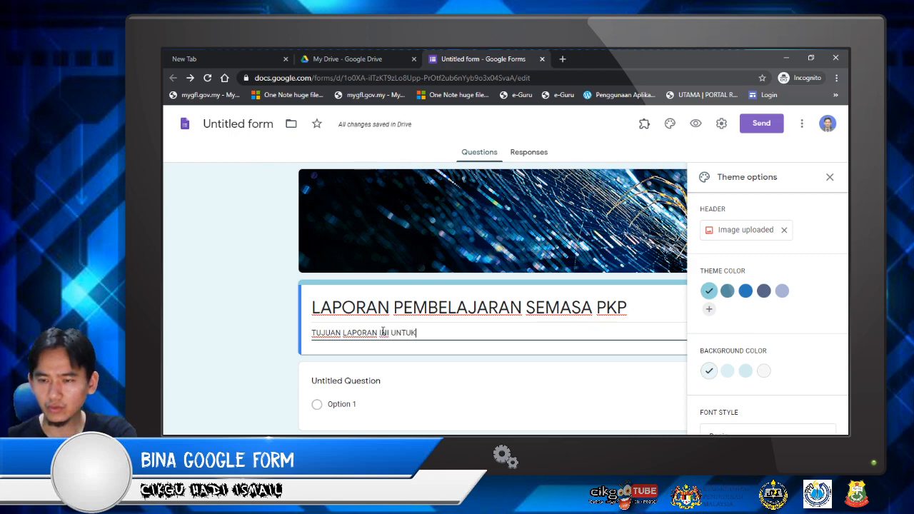
pyautogui.write(' MENUNJUKKAN')
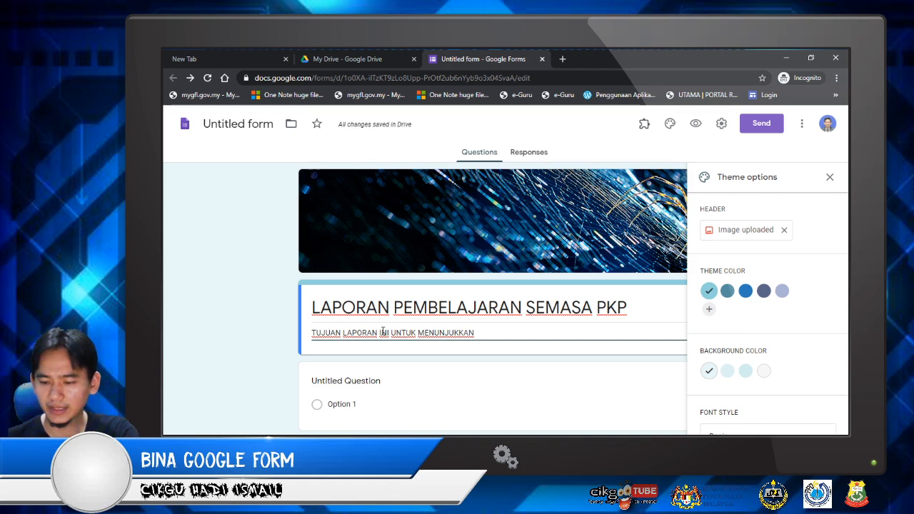
pyautogui.write(' BILANGAN PELAJAR YANG ')
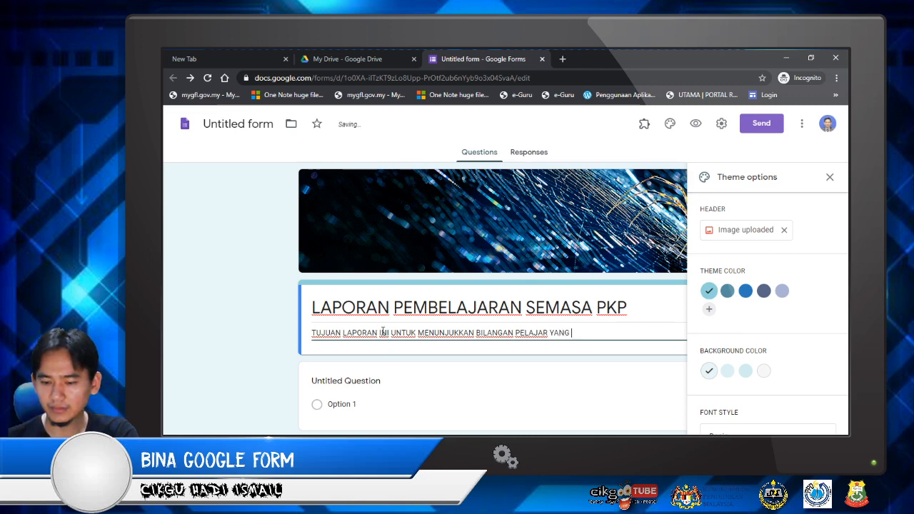
pyautogui.write('MENGIK')
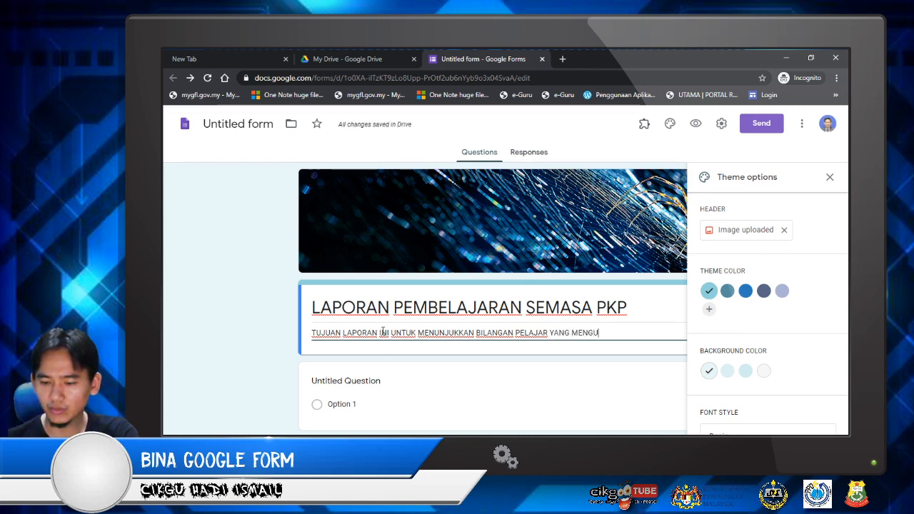
pyautogui.write('UTI ')
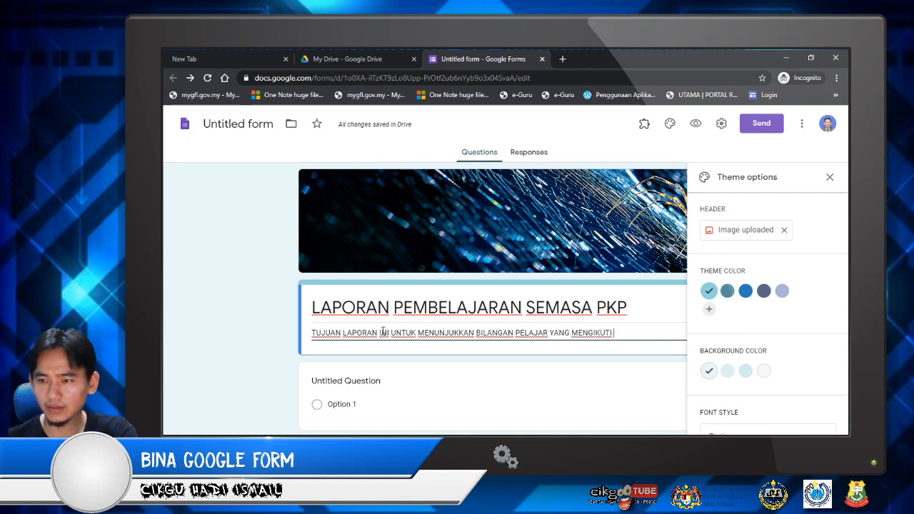
pyautogui.write('SESI PE')
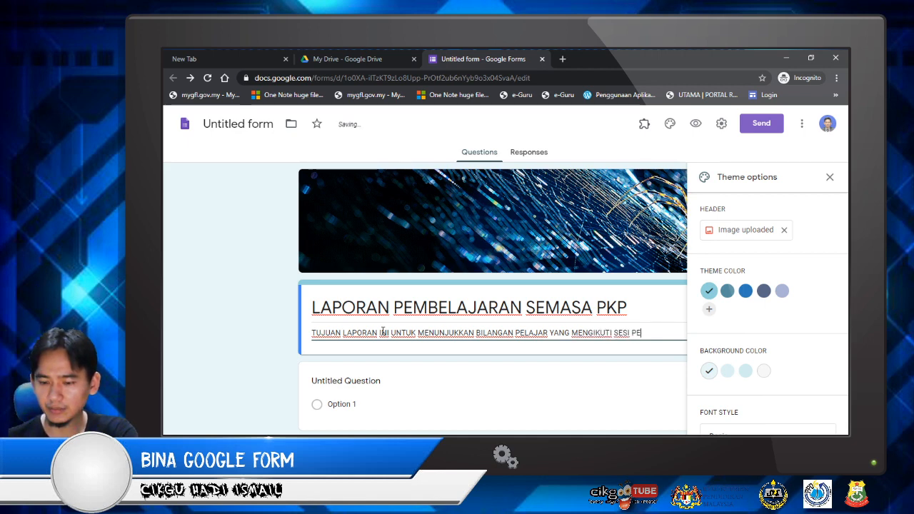
pyautogui.write('MBELAJARAN')
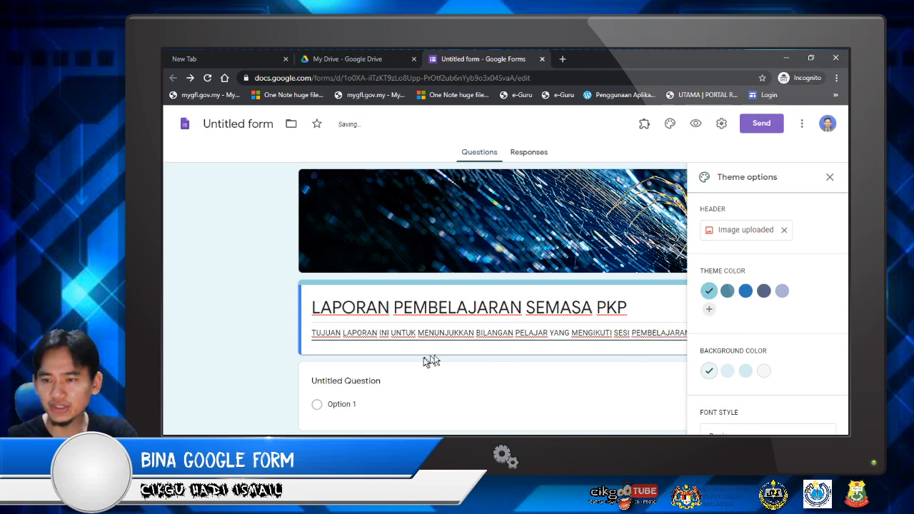
pyautogui.click(830, 177)
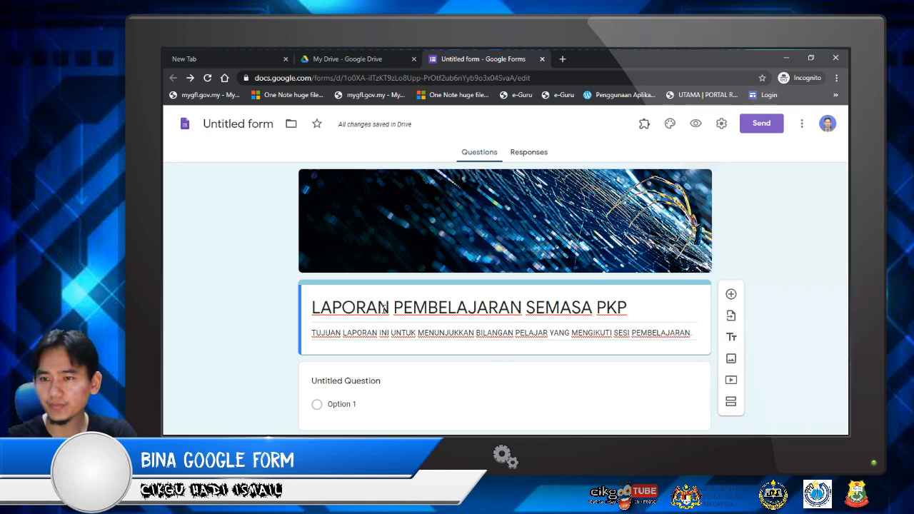
# - Turn the untitled first question into a required short-answer question named "NAMA"
pyautogui.click(360, 382)
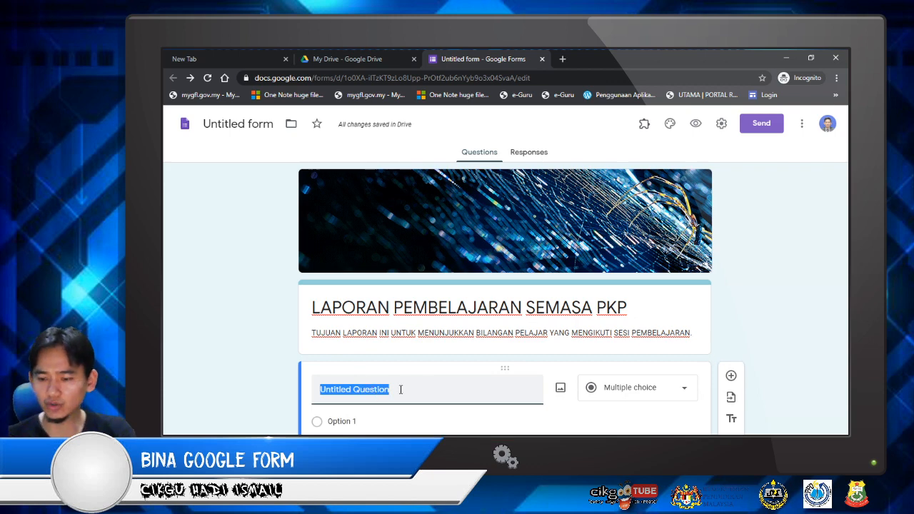
pyautogui.write('NAMA')
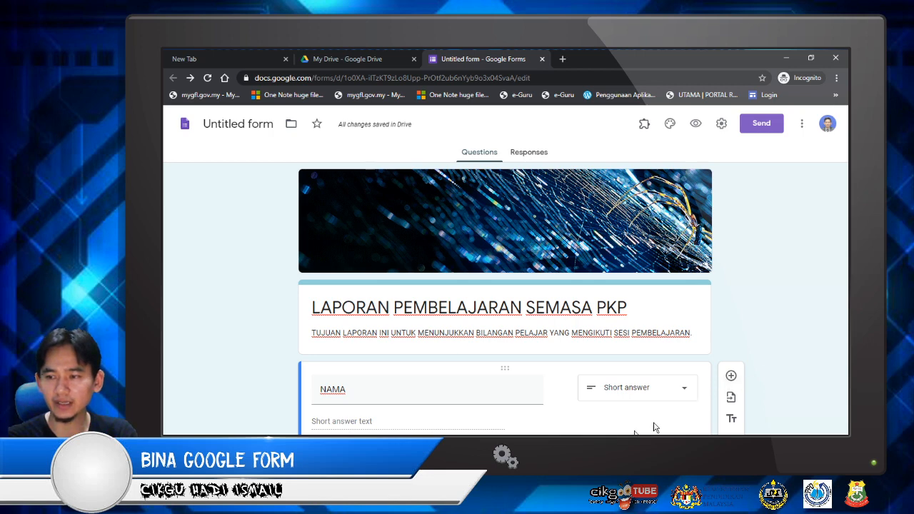
# - Add a multiple-choice question "AKTIVITI SEPANJANG MASA PKP" below NAMA, with options including WHATSAPP GROUP and TELEGRAM
pyautogui.click(731, 377)
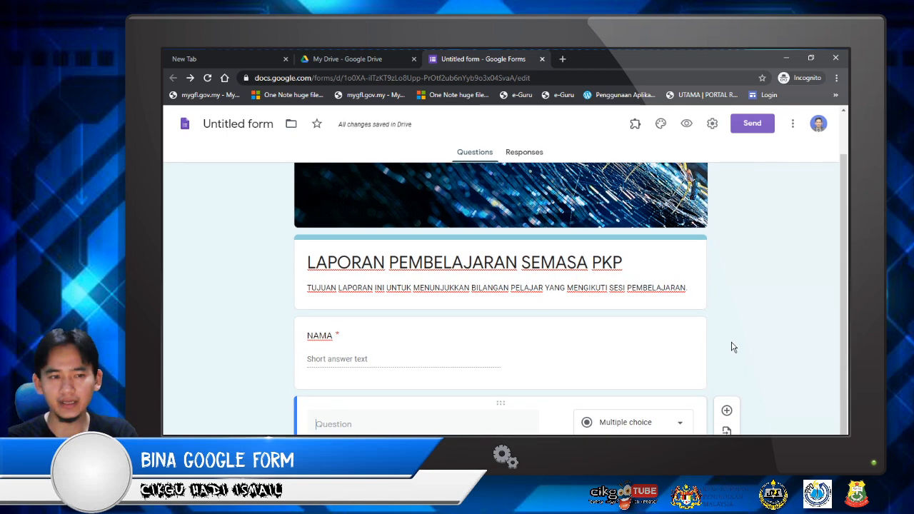
pyautogui.click(565, 341)
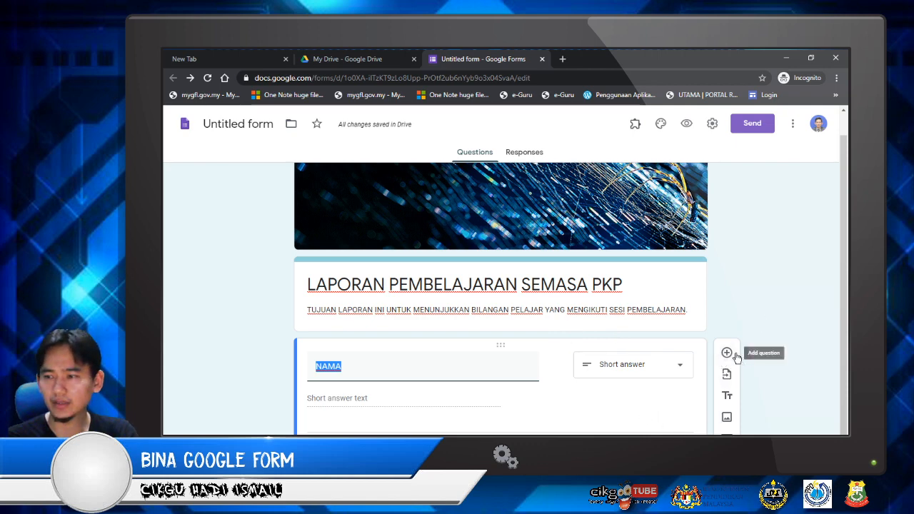
pyautogui.click(501, 430)
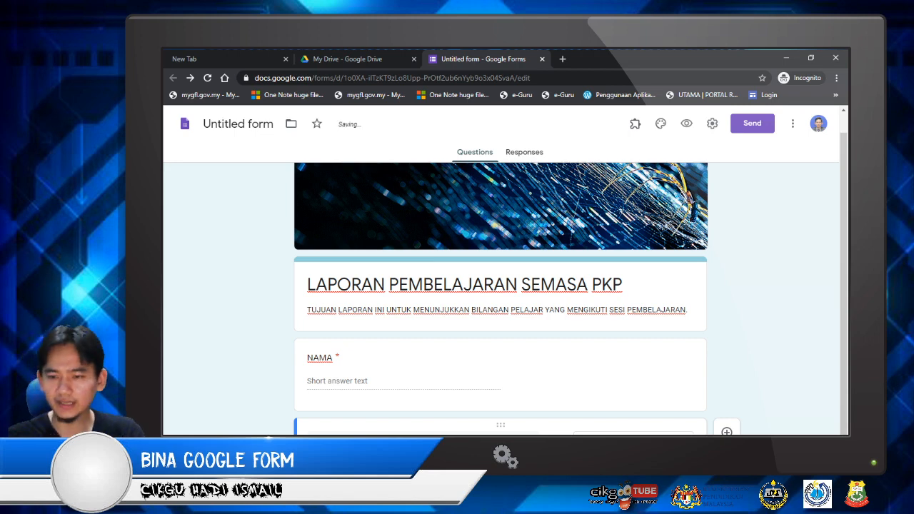
pyautogui.scroll(-2, 500, 298)
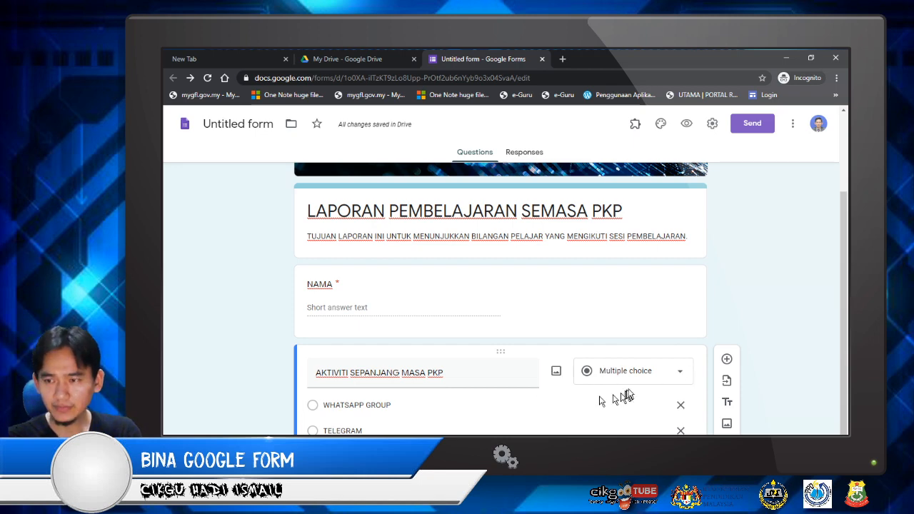
pyautogui.click(682, 376)
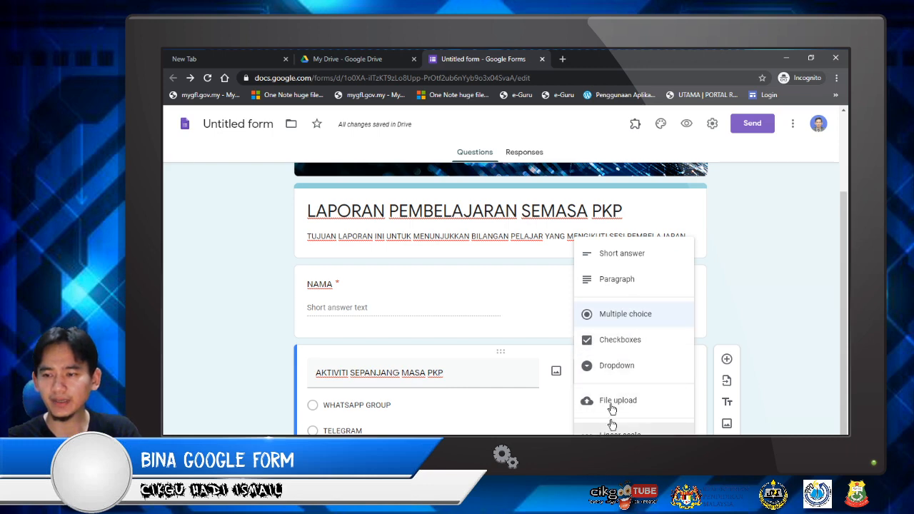
pyautogui.click(343, 431)
pyautogui.click(243, 400)
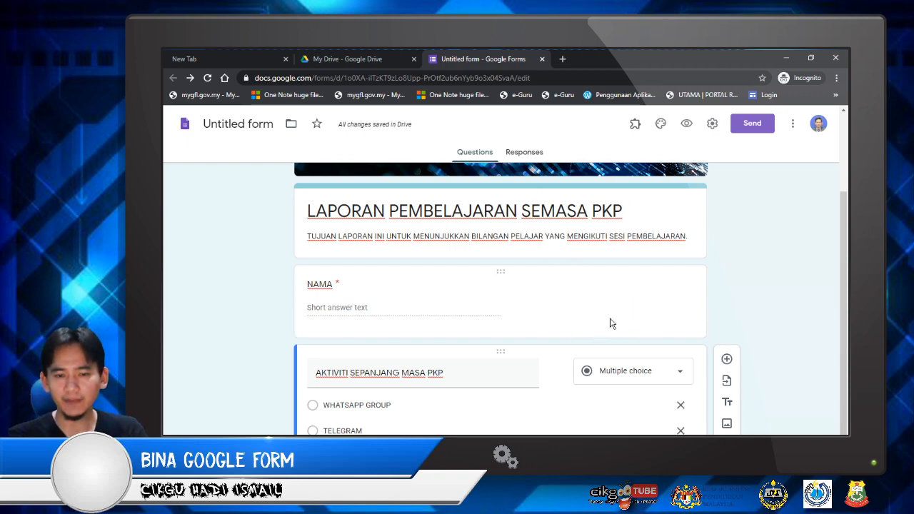
# - Copy the form's sharing link as a shortened URL and close the send options
pyautogui.click(754, 125)
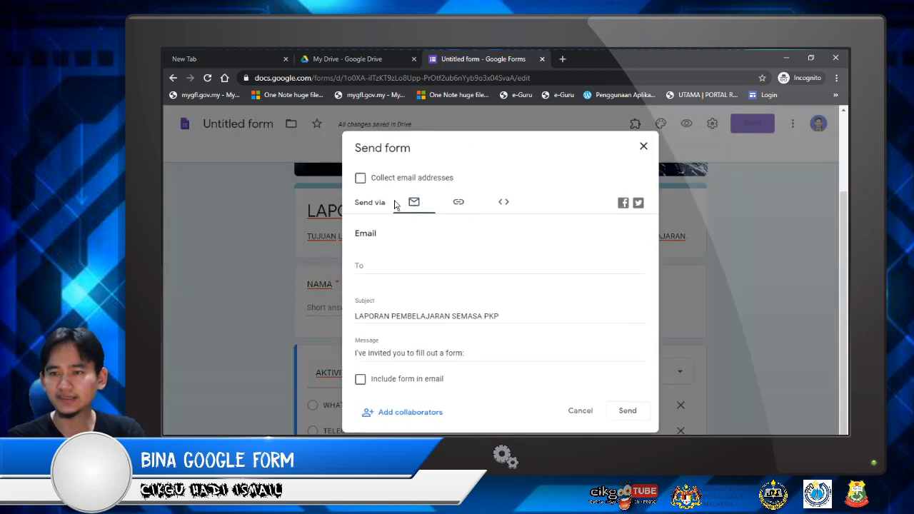
pyautogui.click(460, 206)
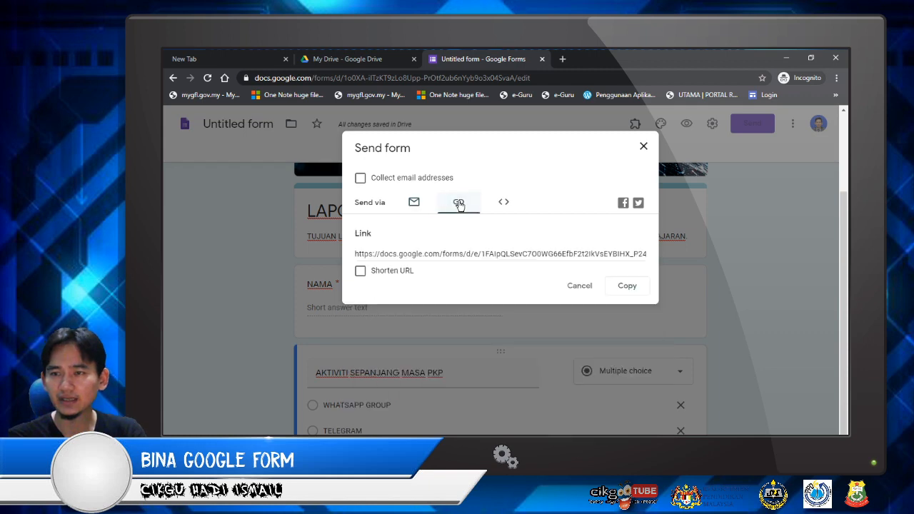
pyautogui.click(361, 272)
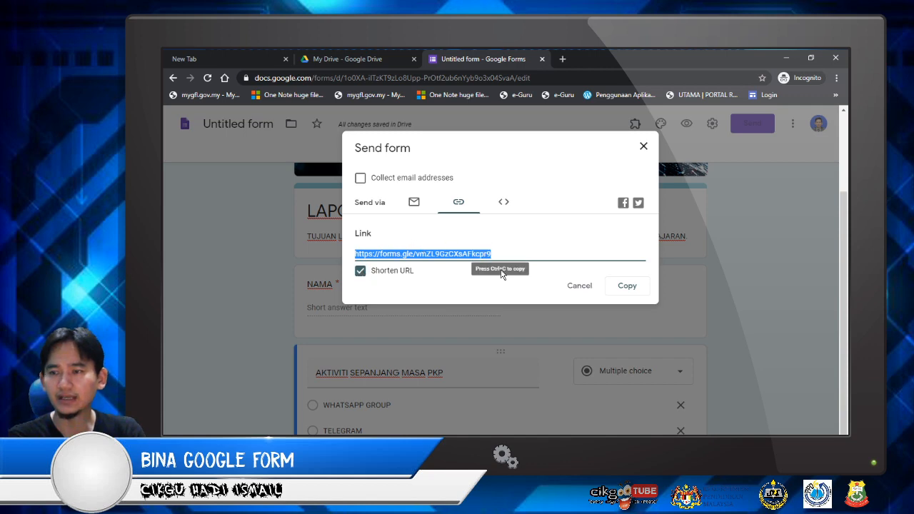
pyautogui.click(625, 288)
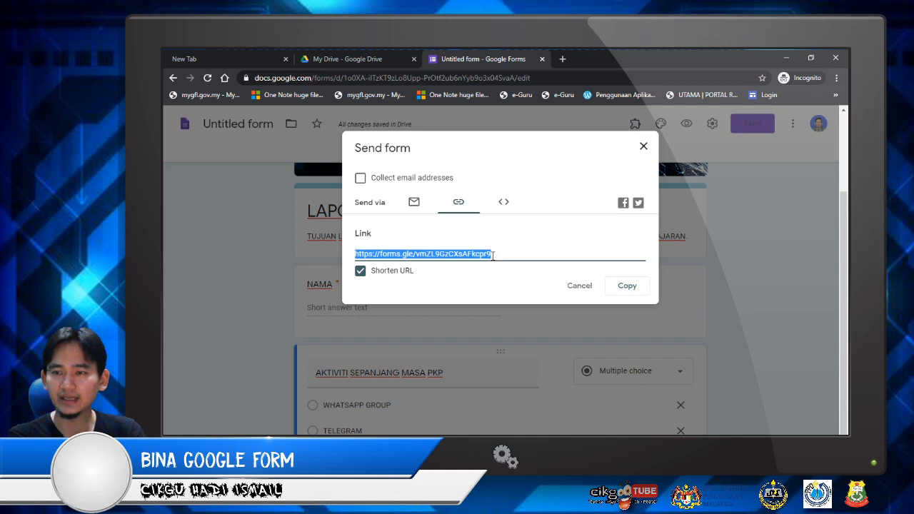
pyautogui.click(644, 148)
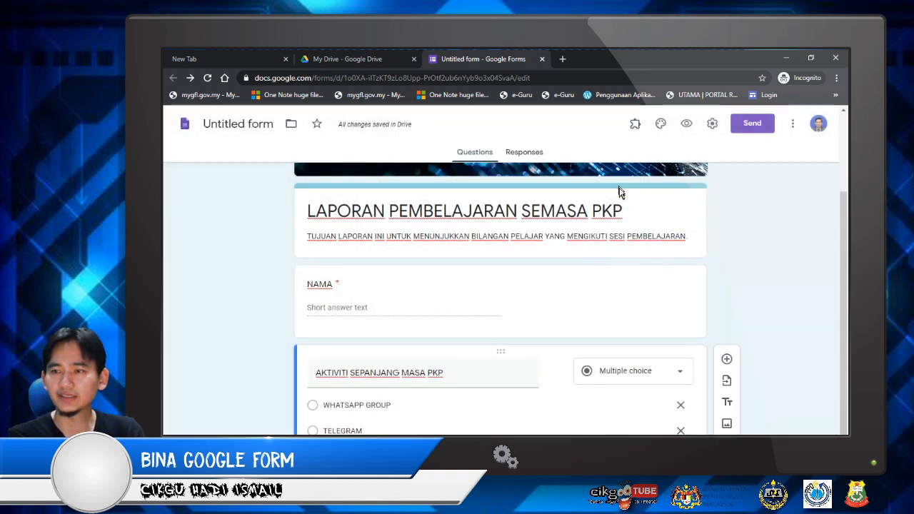
# - Create a new spreadsheet to collect the form's responses, view it, and return to the form
pyautogui.click(525, 155)
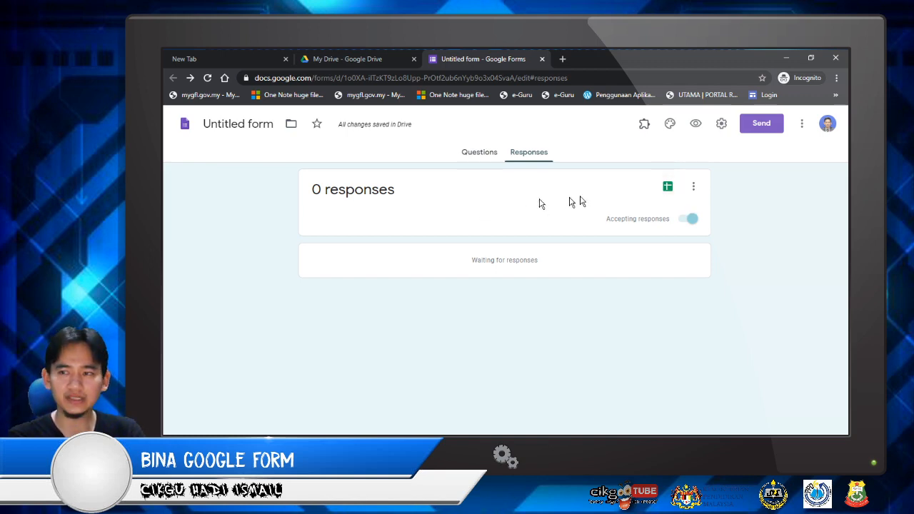
pyautogui.click(668, 188)
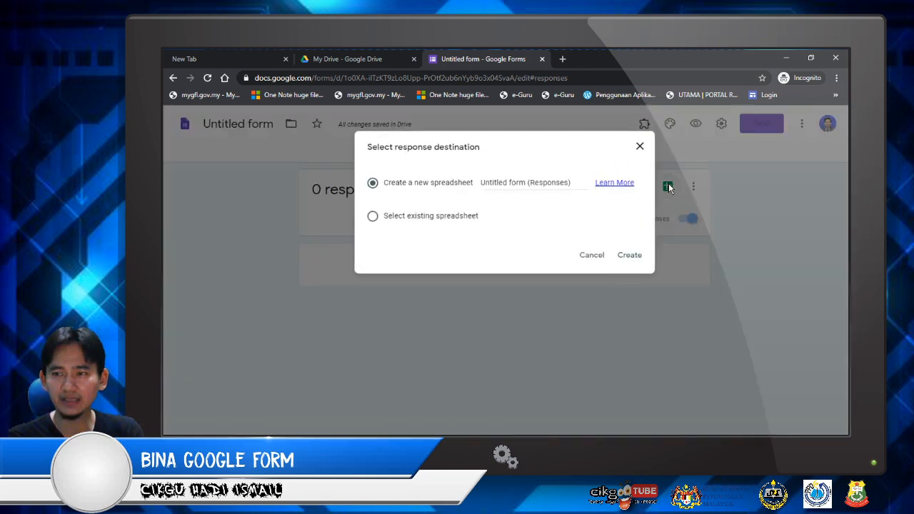
pyautogui.click(625, 255)
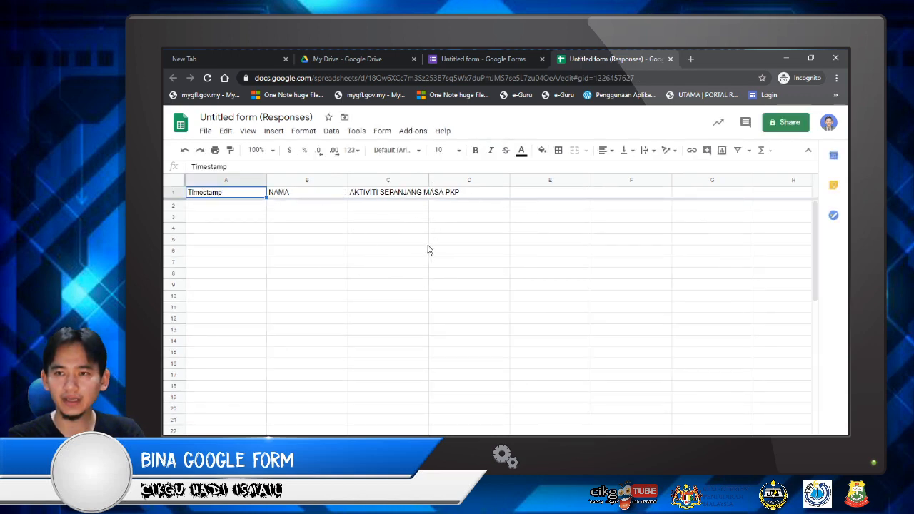
pyautogui.click(489, 62)
pyautogui.click(590, 58)
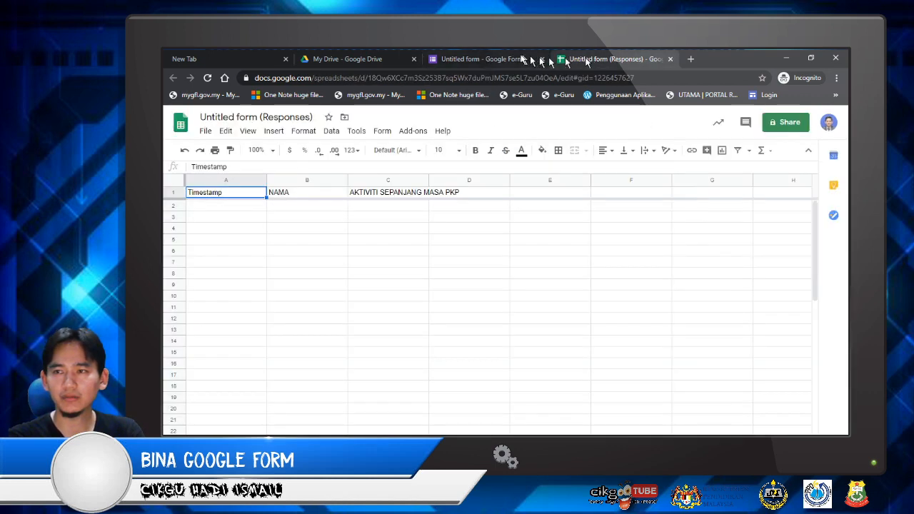
pyautogui.click(517, 58)
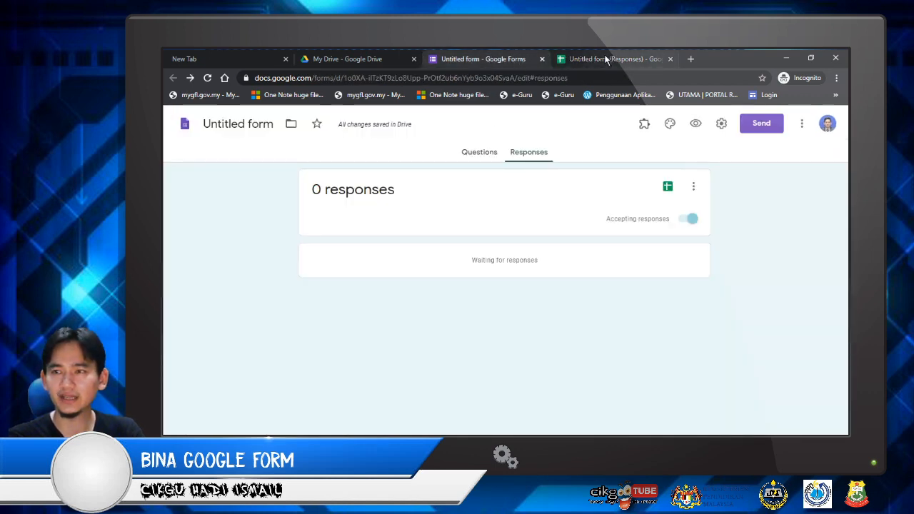